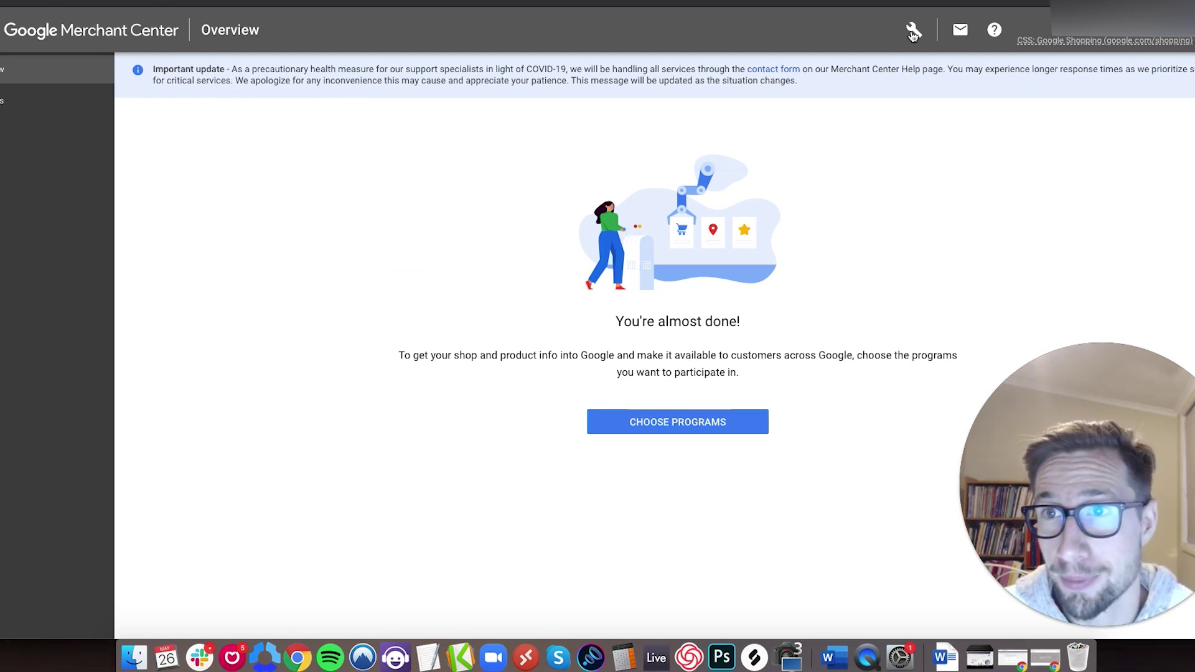
left_click(913, 32)
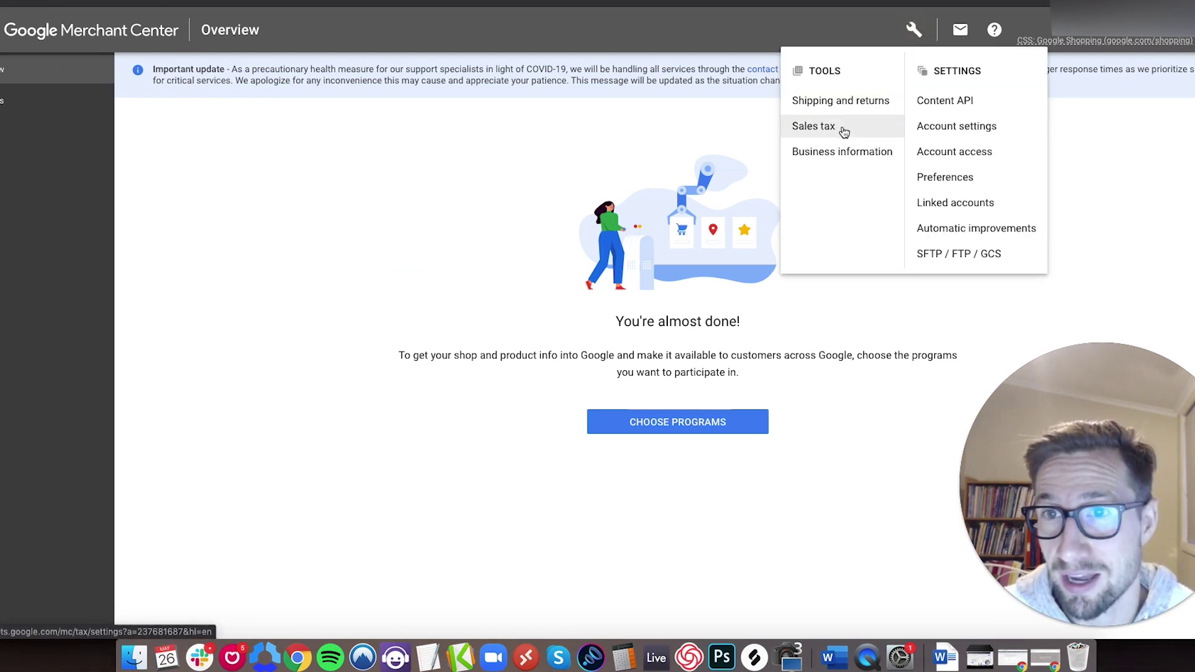
left_click(834, 152)
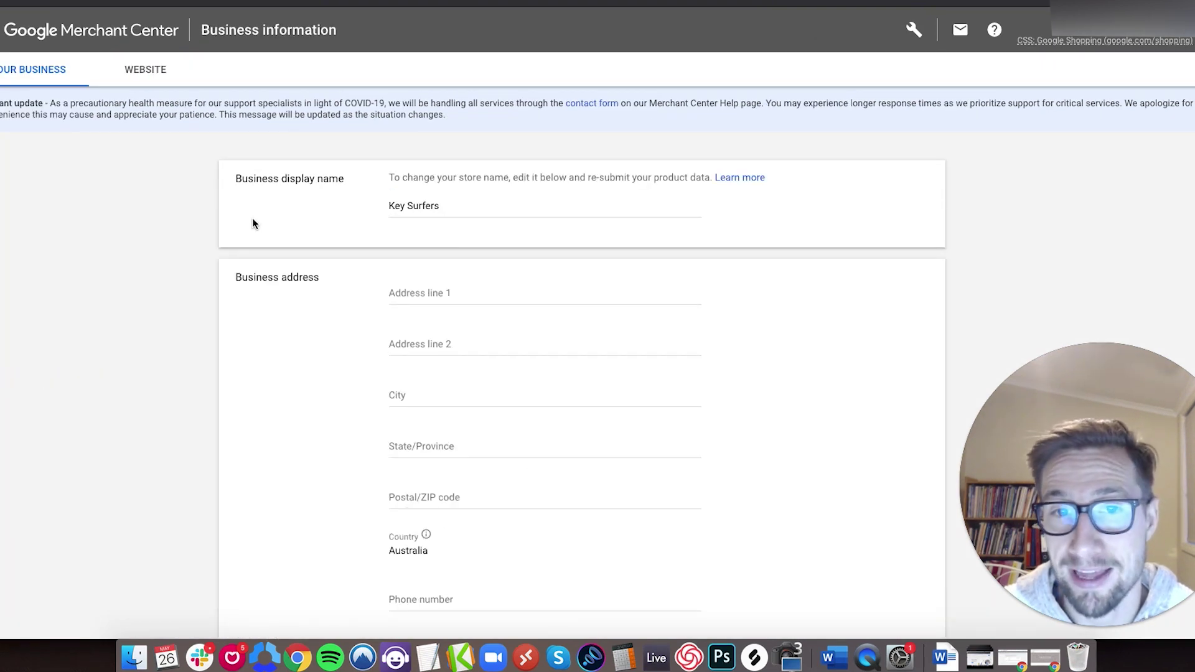
left_click(149, 69)
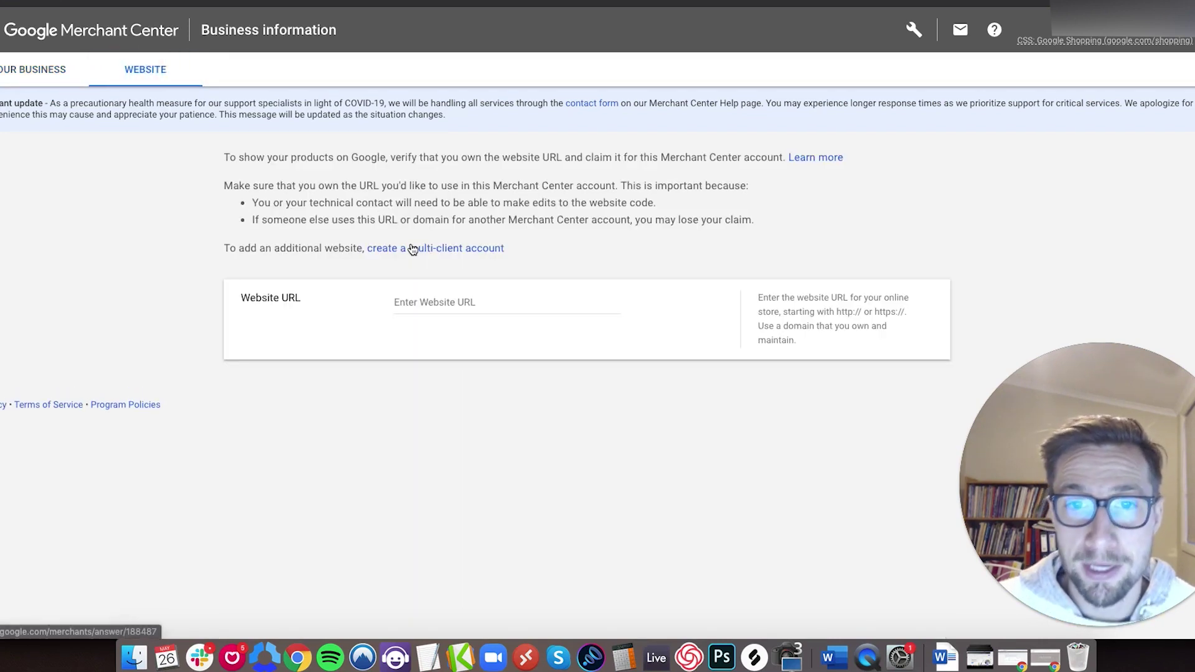
left_click(432, 301)
type("https")
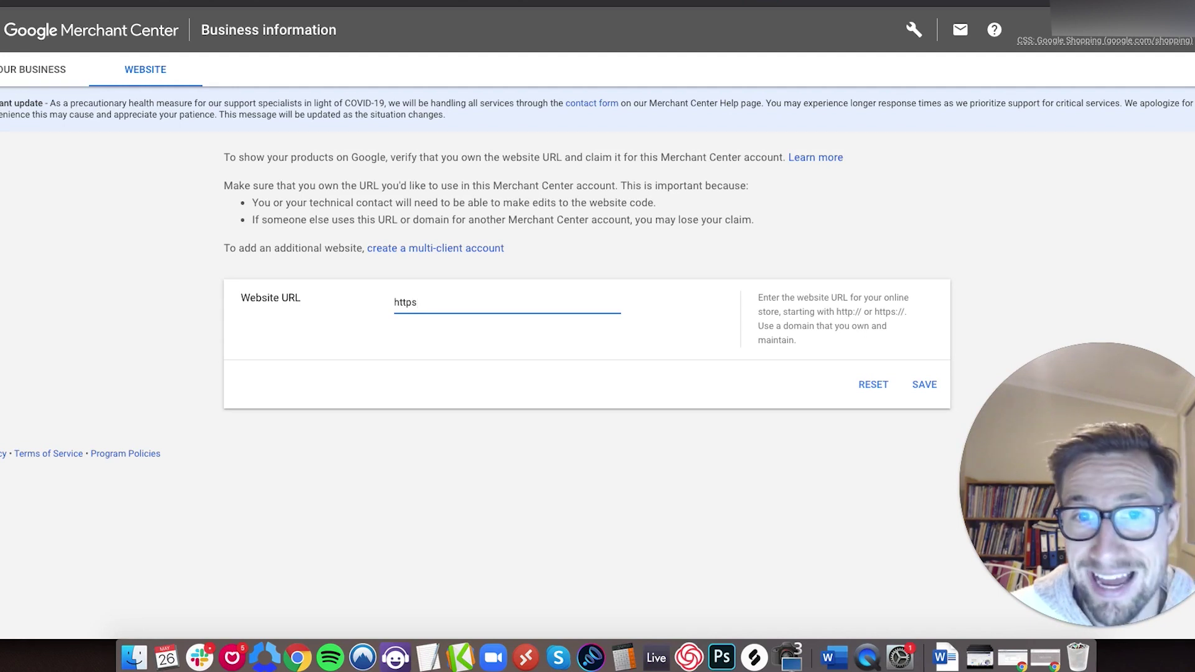
type("://www.")
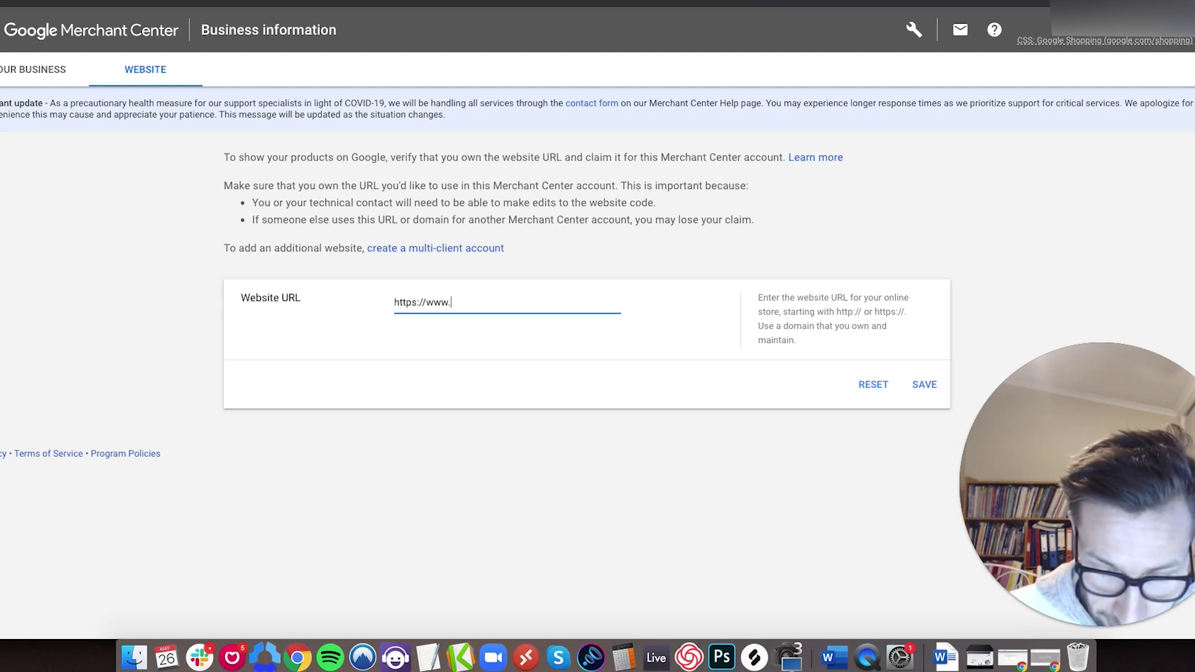
type("key-surfers.com")
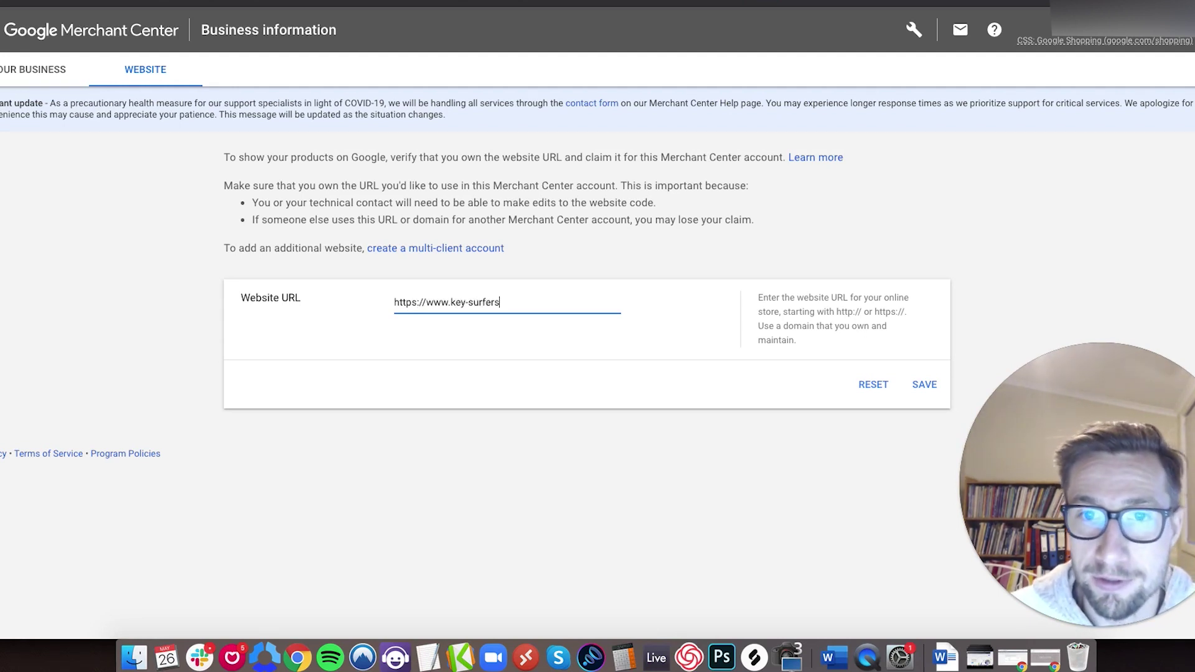
left_click(922, 383)
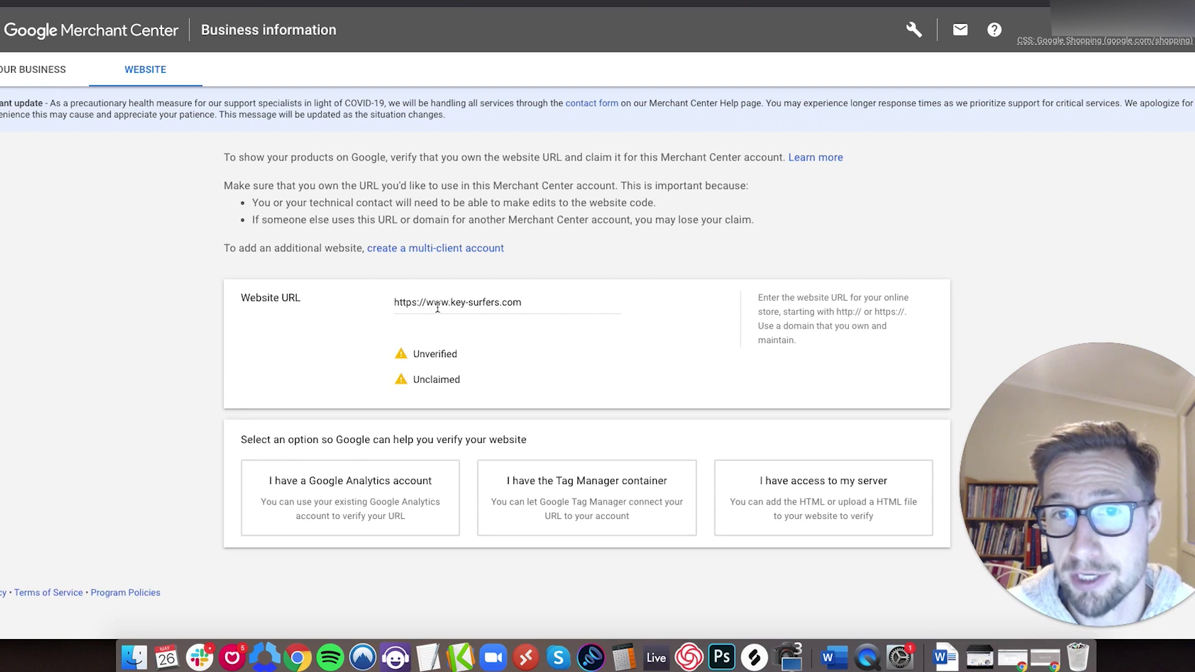
double_click(437, 302)
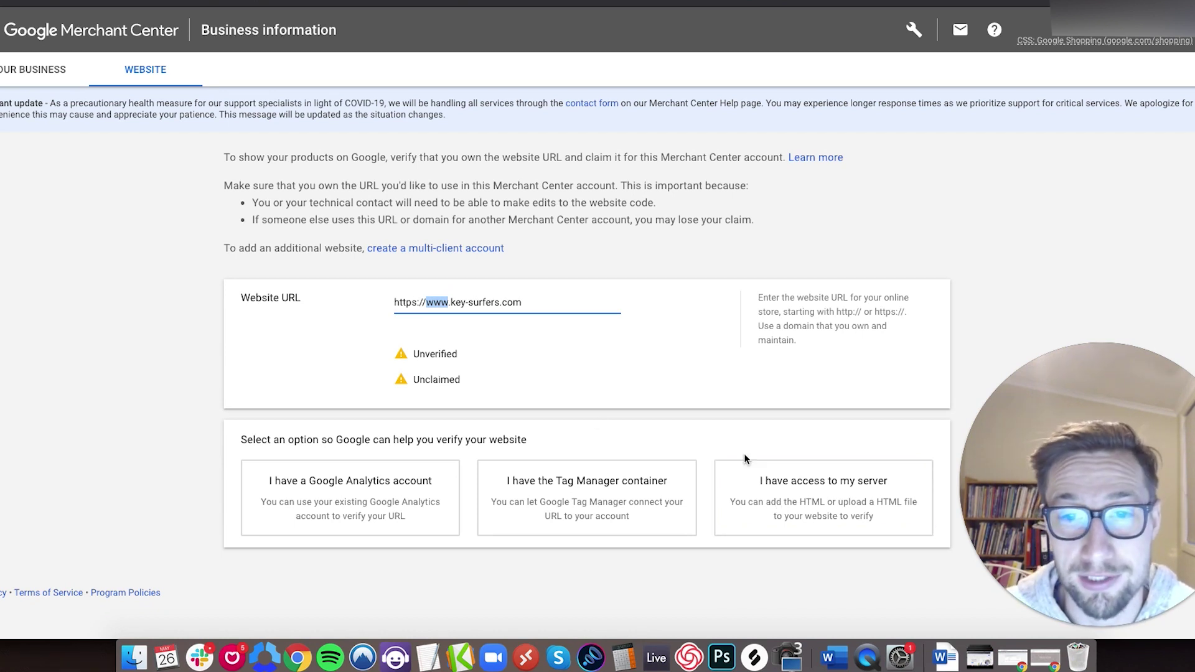
Choose server-access verification with an HTML tag and copy the google-site-verification meta tag
left_click(809, 510)
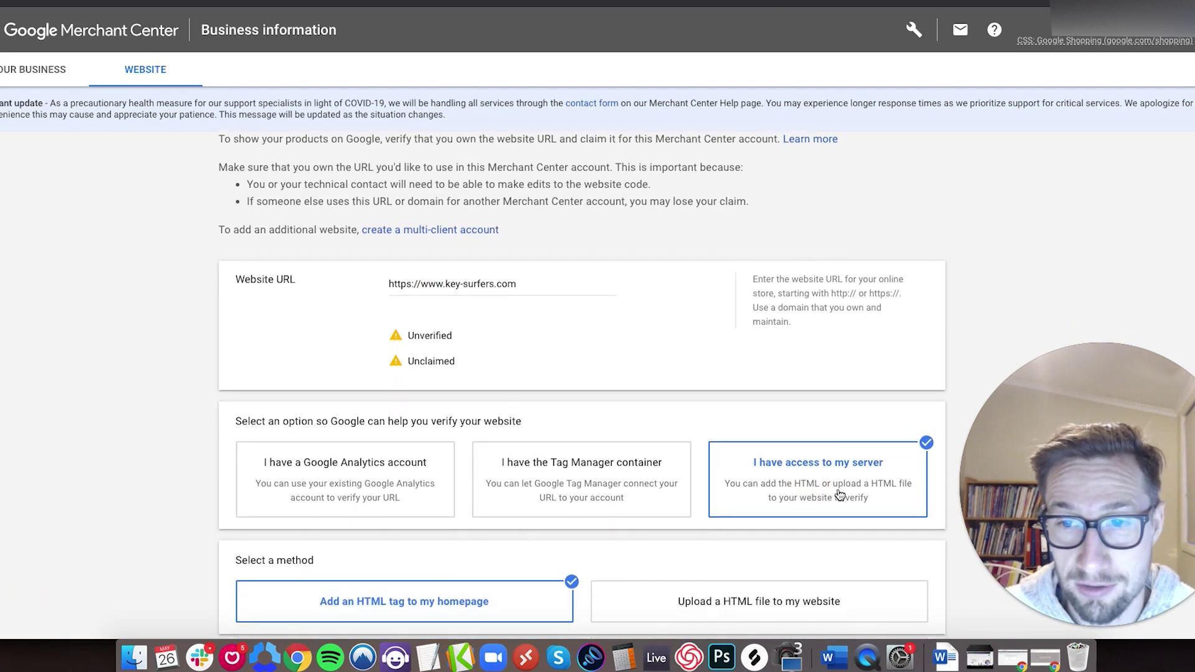
scroll(803, 473, "down", 3)
scroll(802, 464, "down", 3)
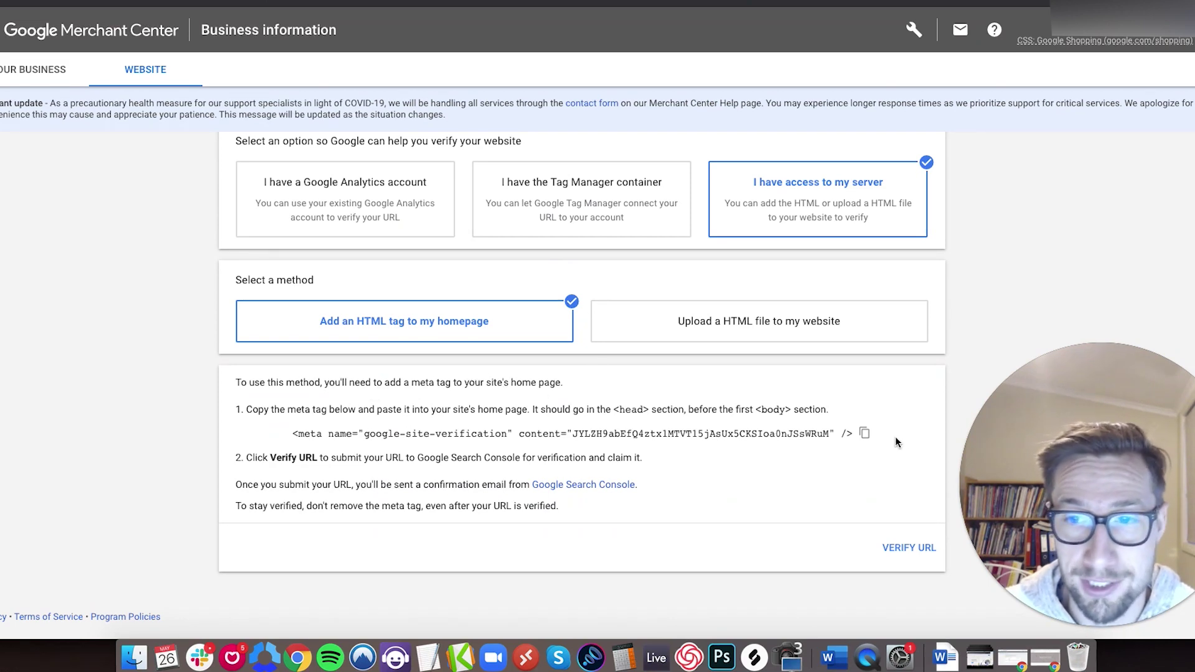
left_click(865, 433)
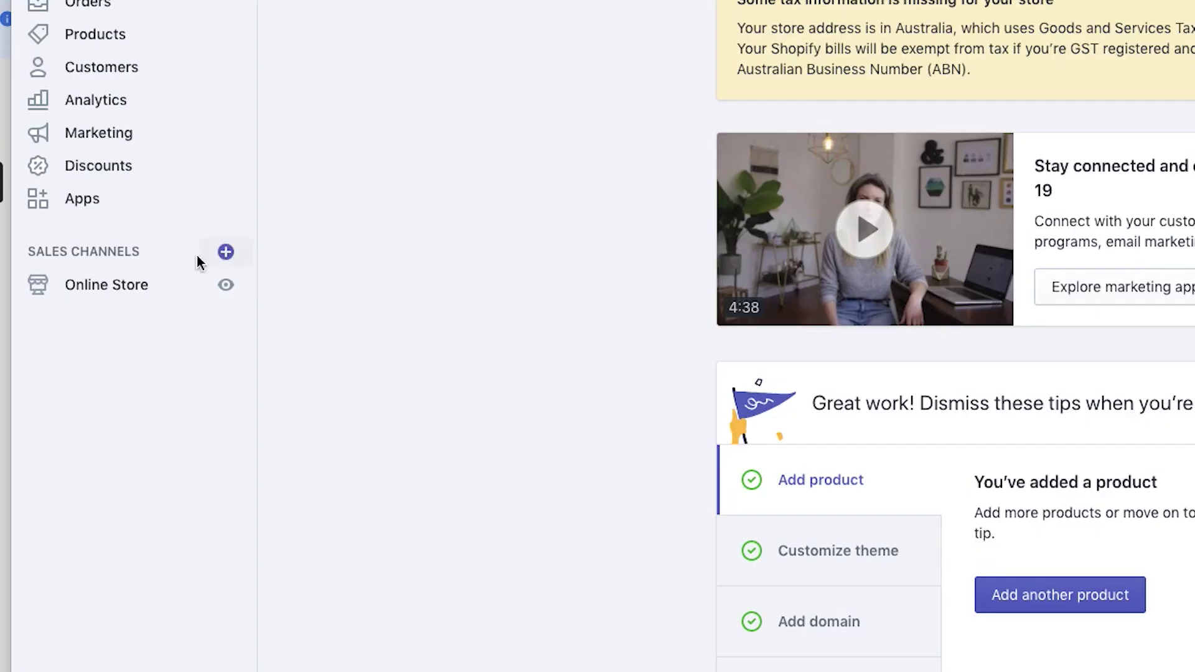
Open the live Debut theme's code editor via Online Store > Themes > Actions > Edit code
left_click(109, 284)
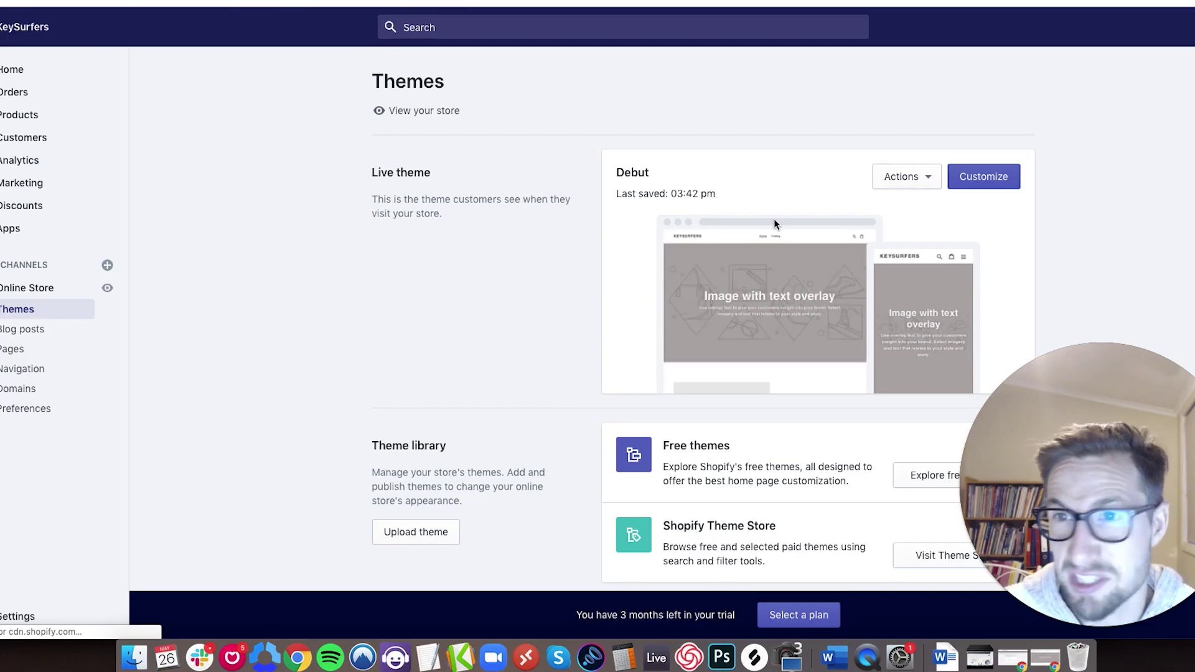
left_click(907, 178)
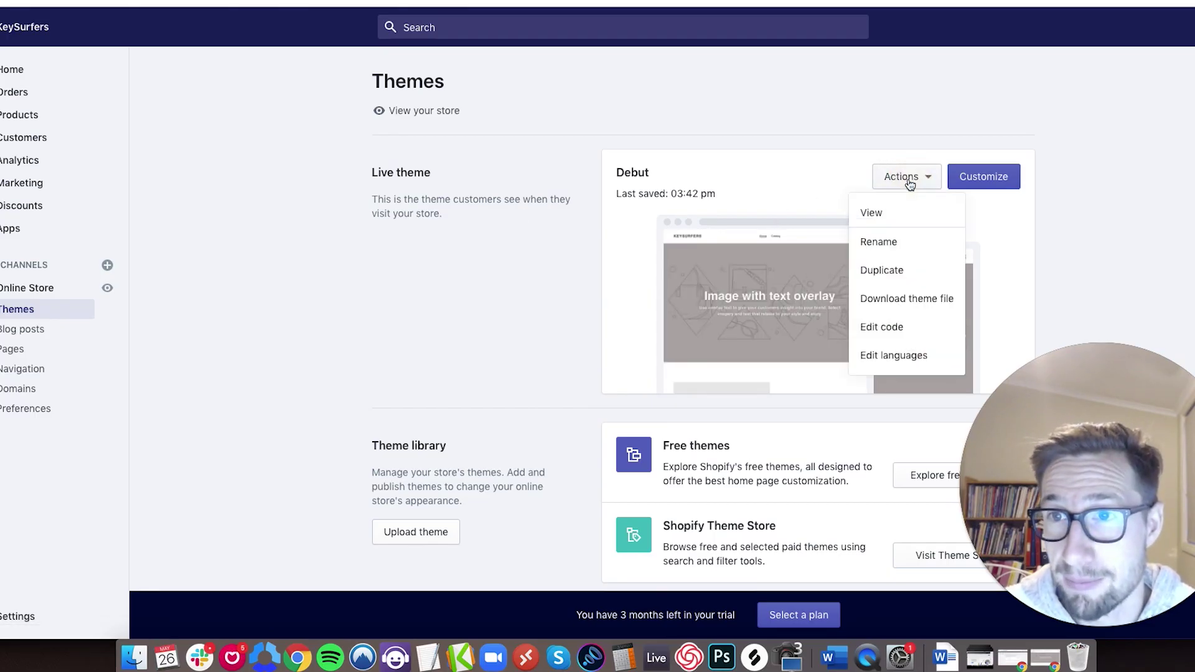
left_click(892, 330)
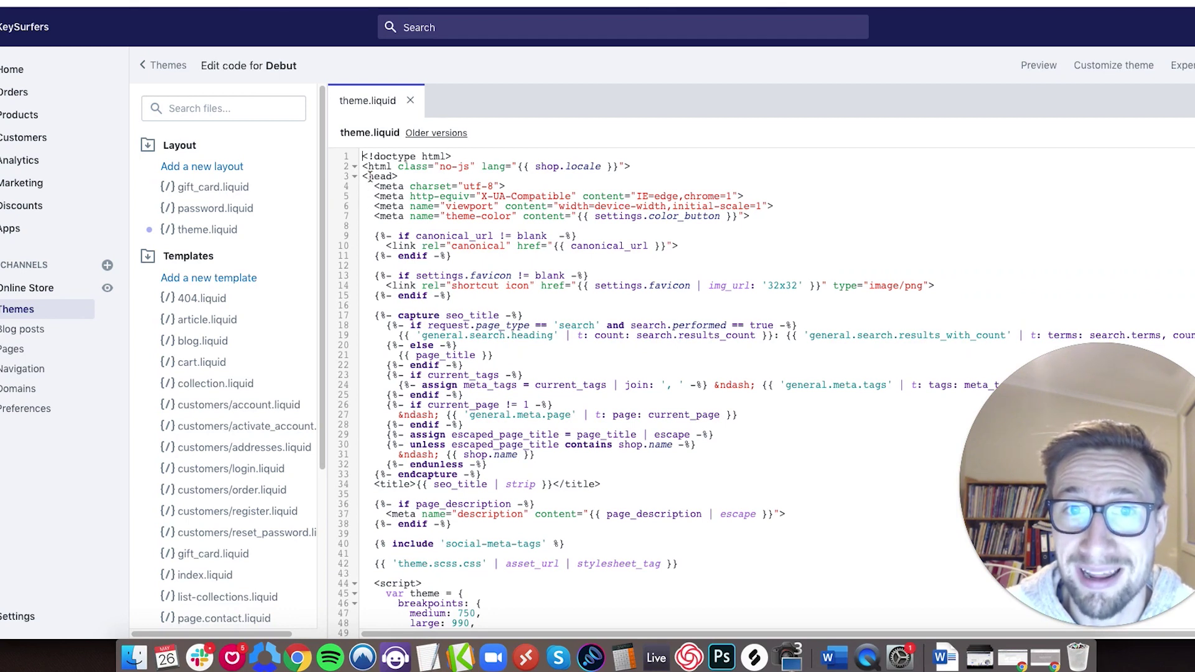
Find </head in theme.liquid and insert blank lines just above it
left_click_drag(363, 176, 399, 176)
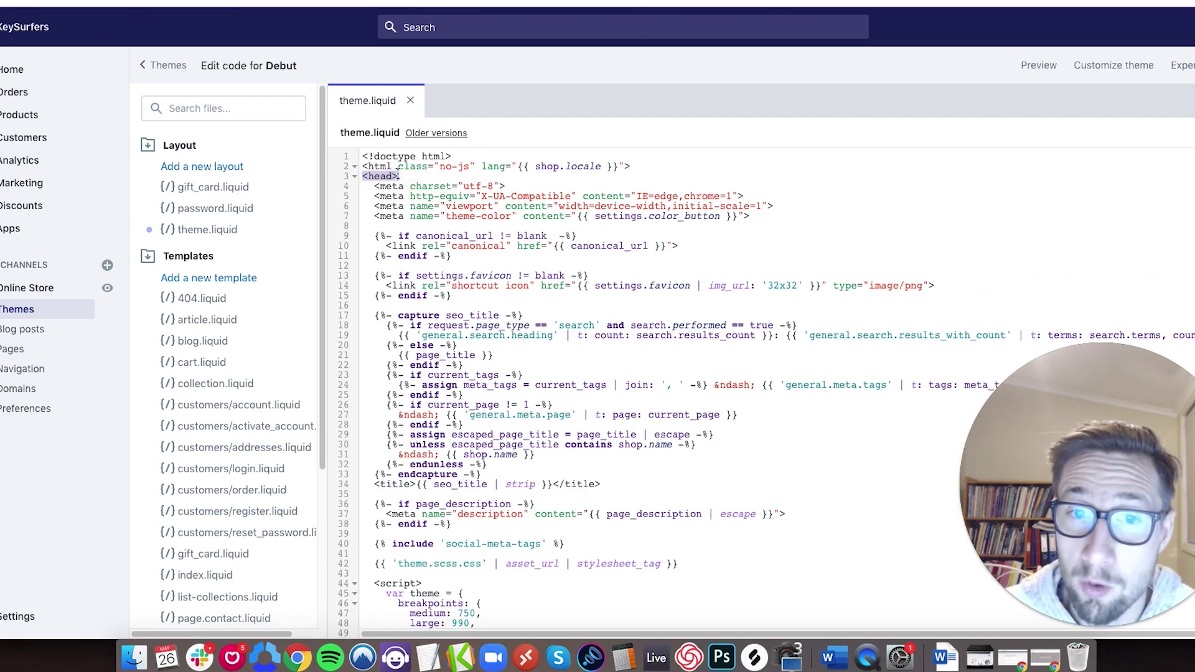
left_click(406, 176)
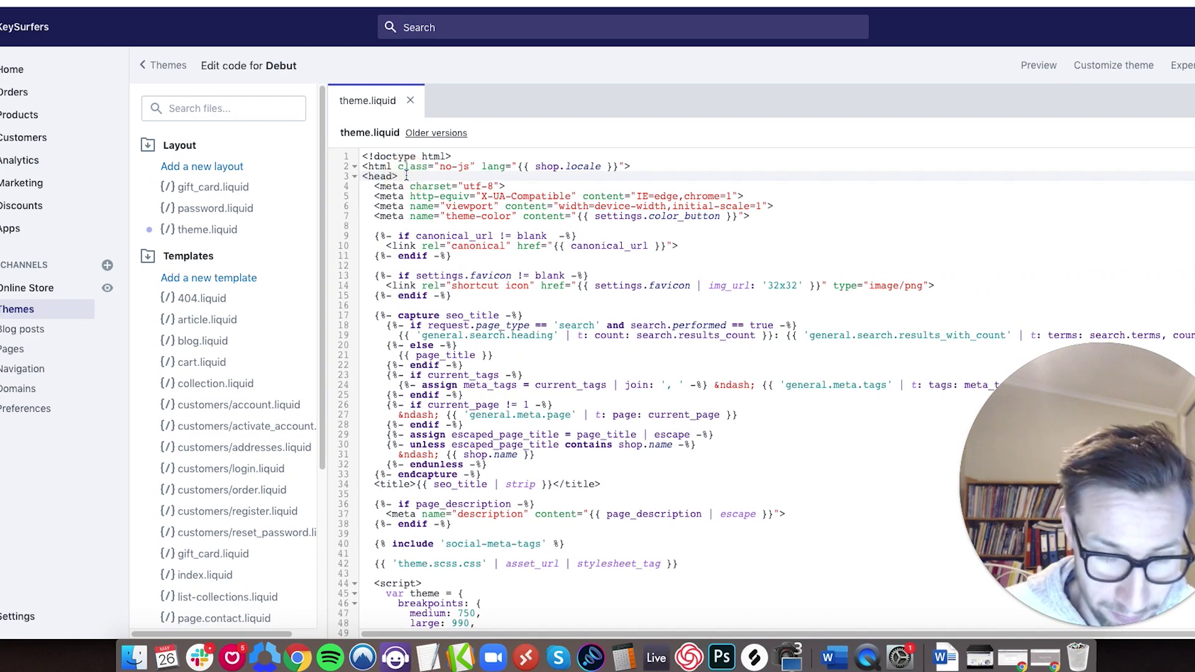
right_click(409, 176)
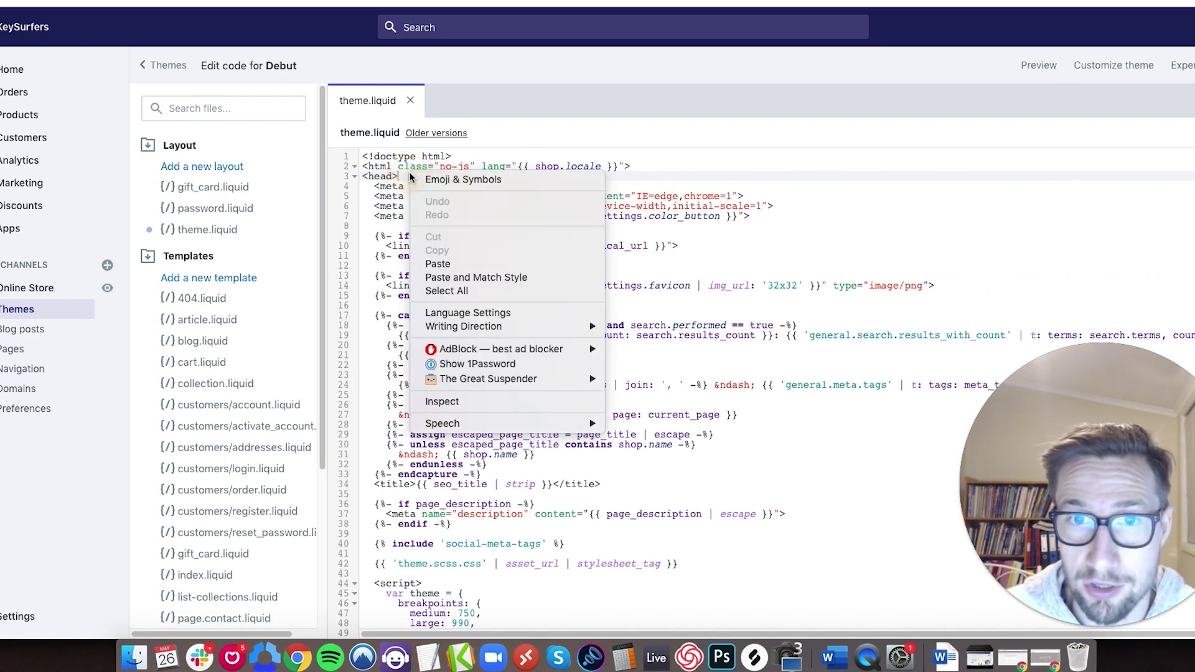
key("Escape")
key("super+f")
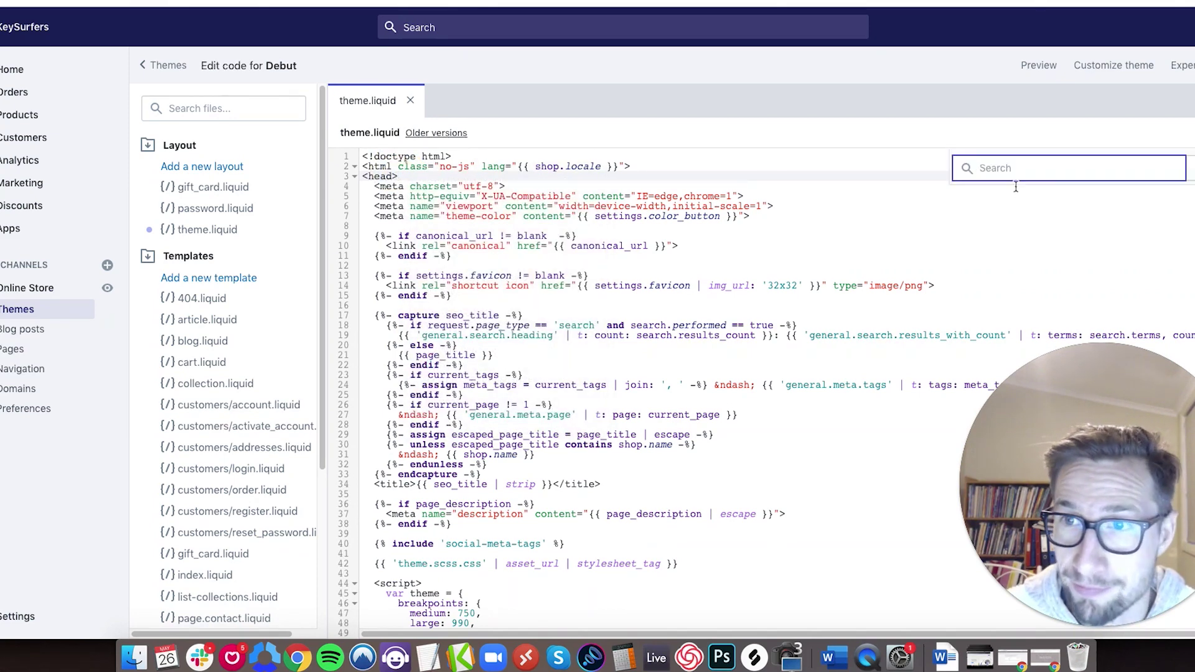
type("</head>")
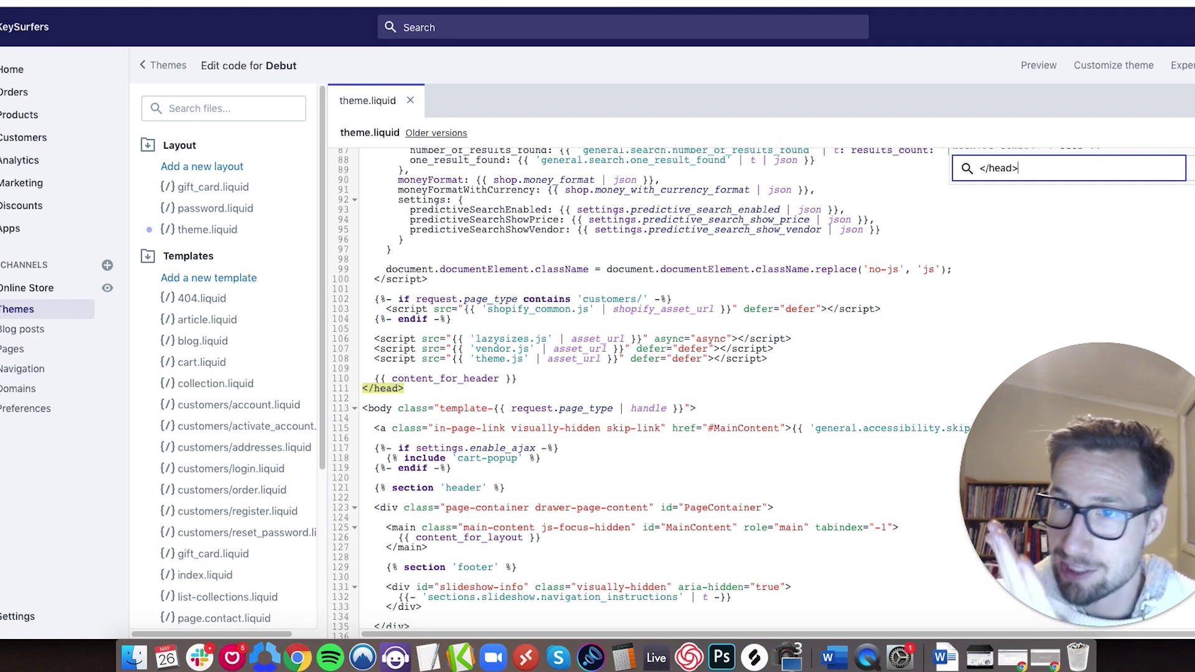
left_click(544, 380)
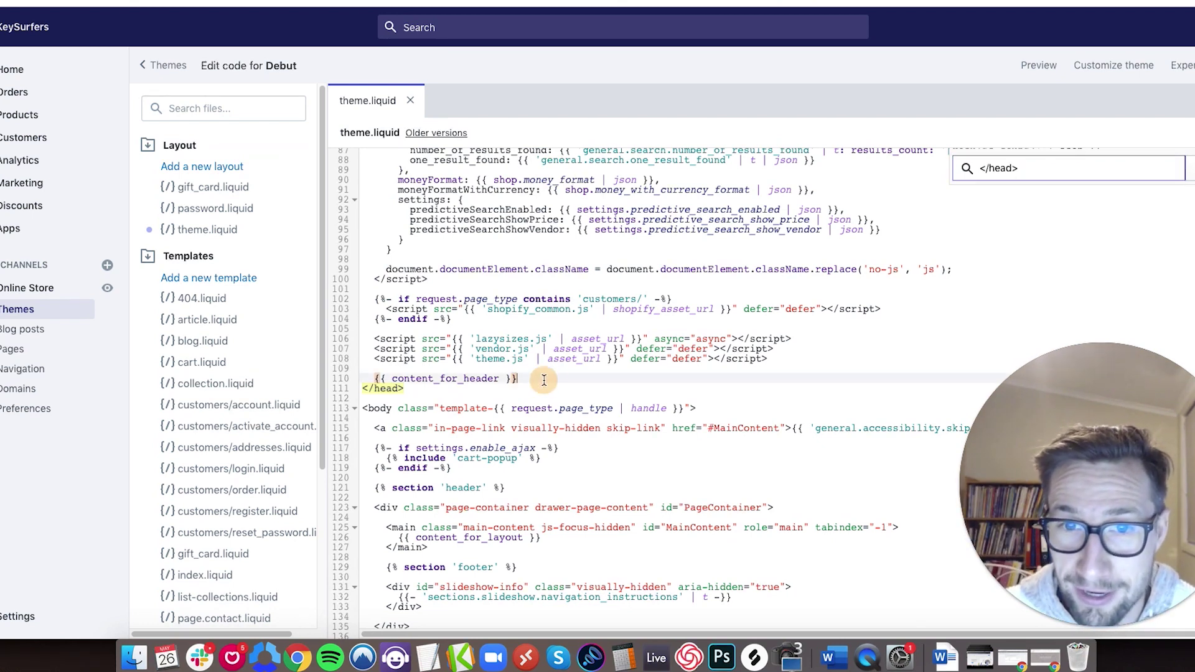
key("Return")
key("Return")
key("Up")
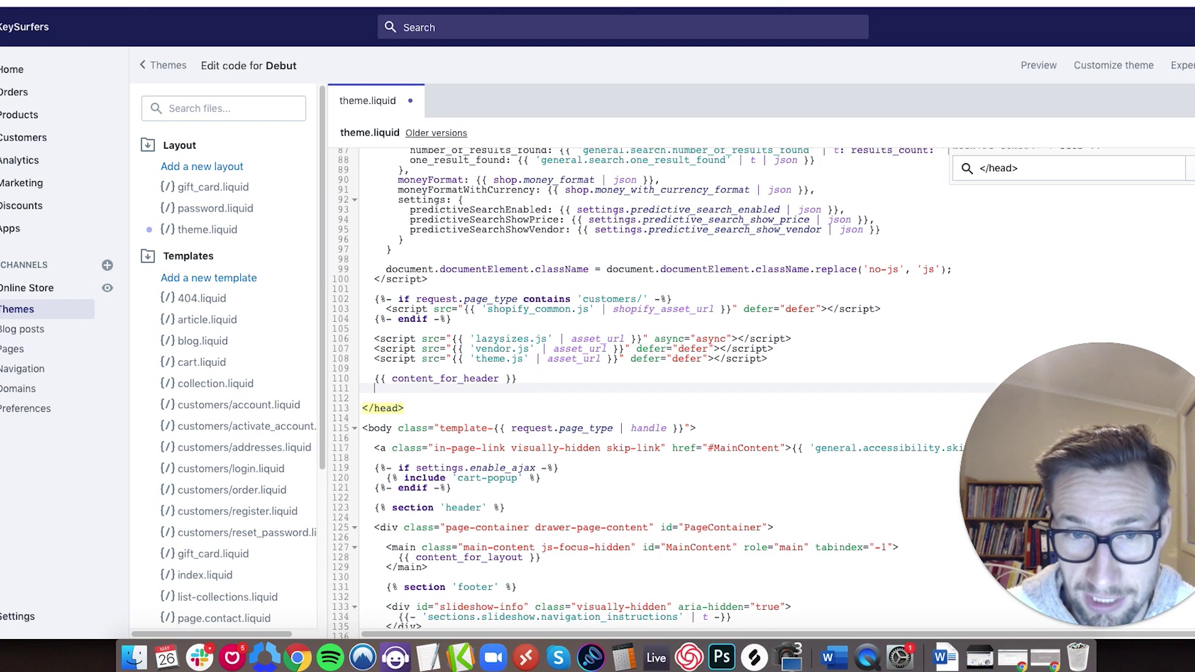
key("Return")
key("Up")
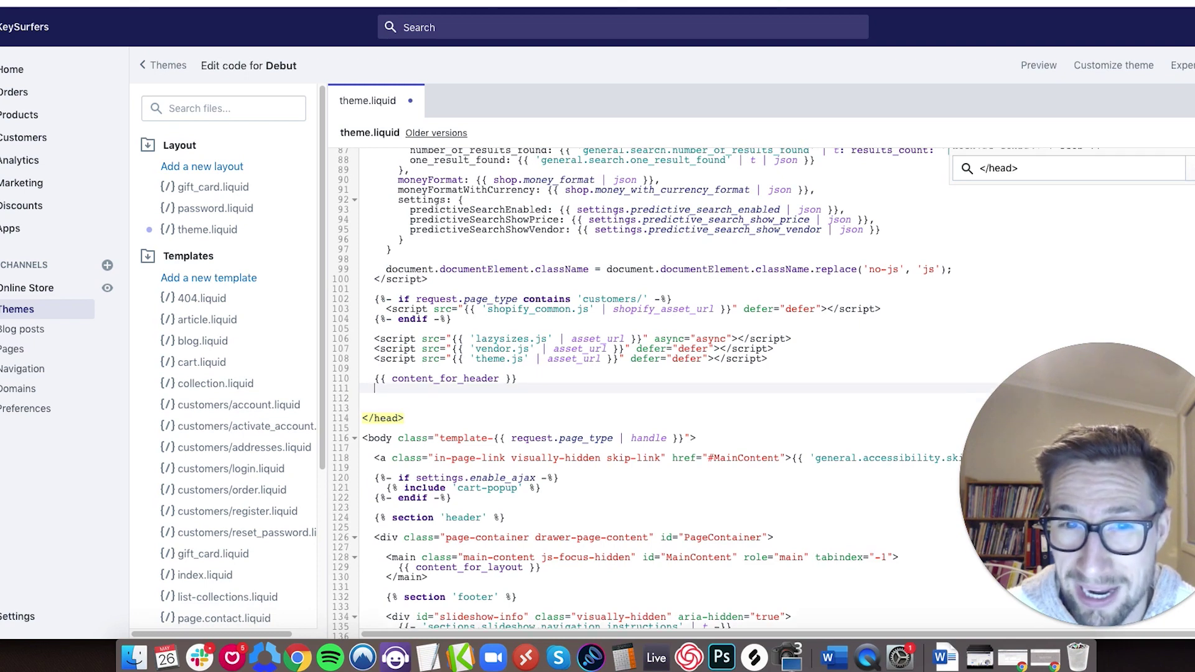
Paste the google-site-verification meta tag above </head> and save theme.liquid
left_click(435, 415)
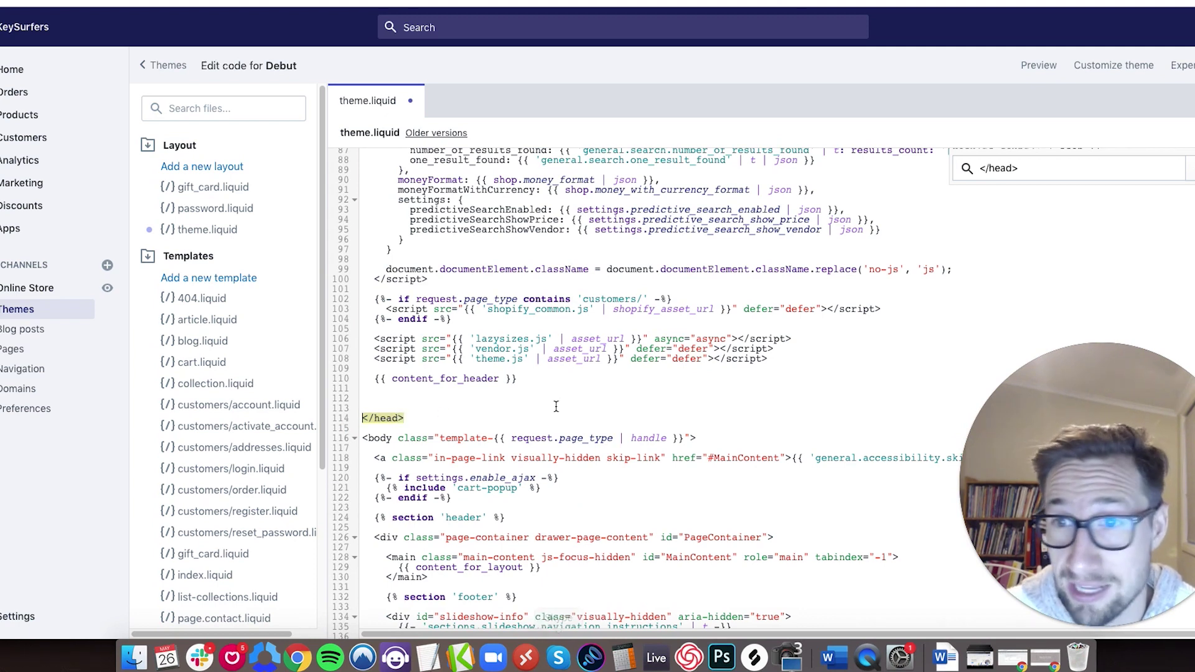
left_click_drag(364, 438, 392, 438)
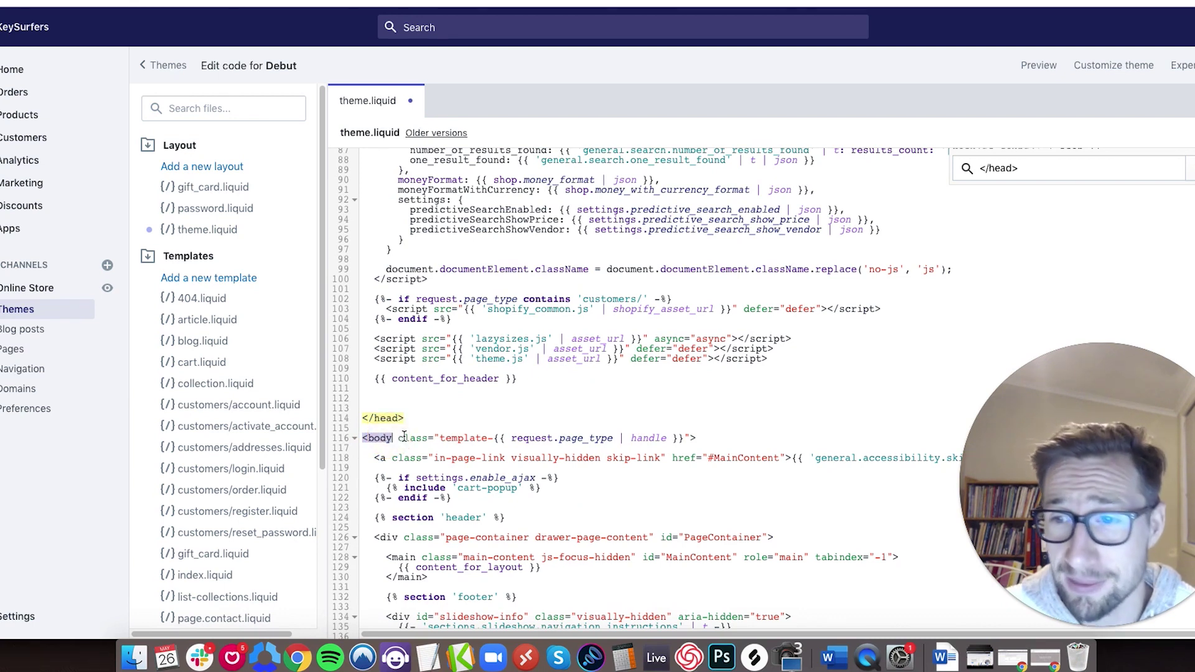
left_click(419, 418)
left_click(406, 400)
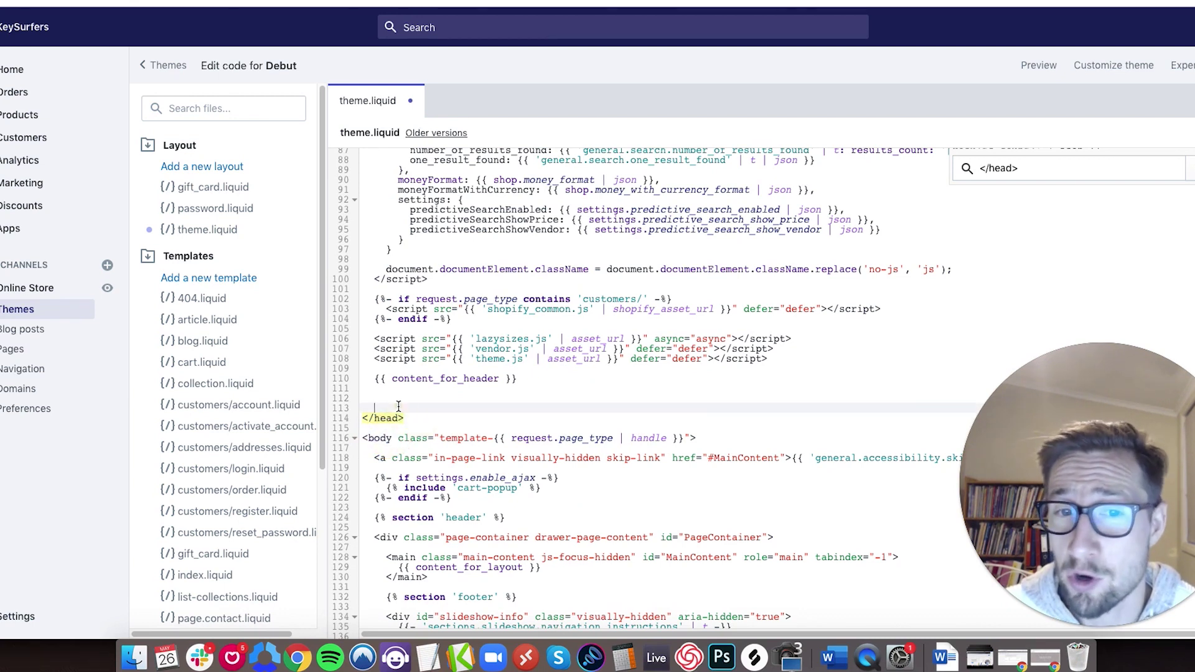
left_click(383, 406)
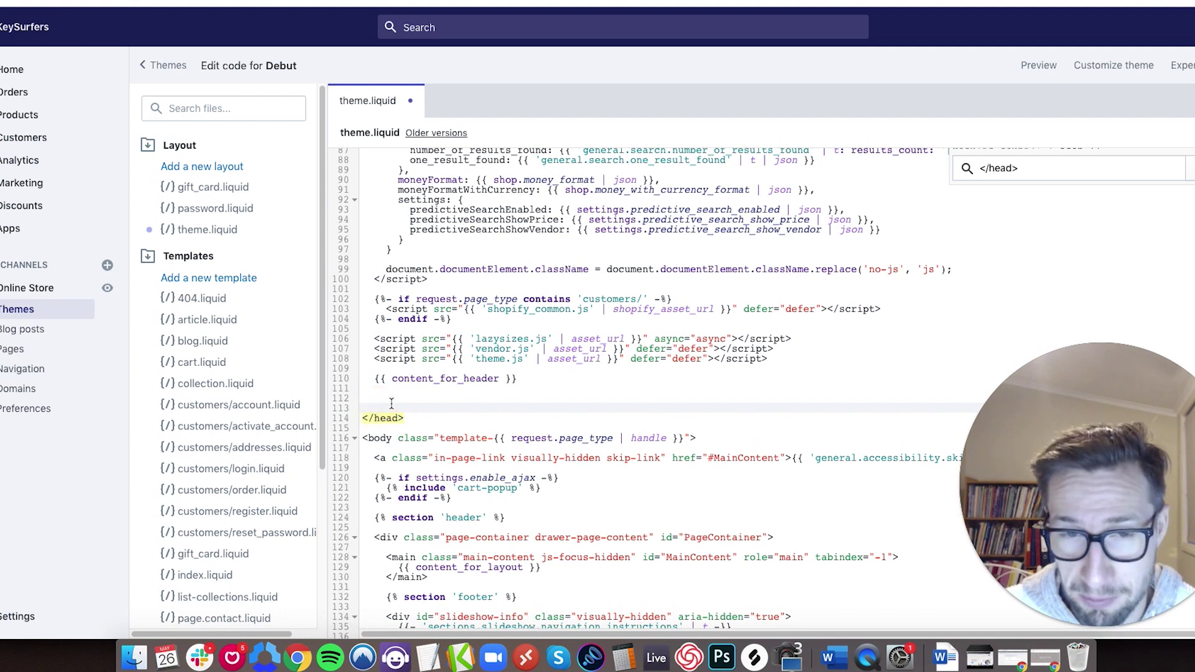
type("<meta name=\"google-site-verification\" content=\"JYLZH9abEfQ4ztx1MTVT15jAsUx5CKSIoa0nJSsWRuM\" />")
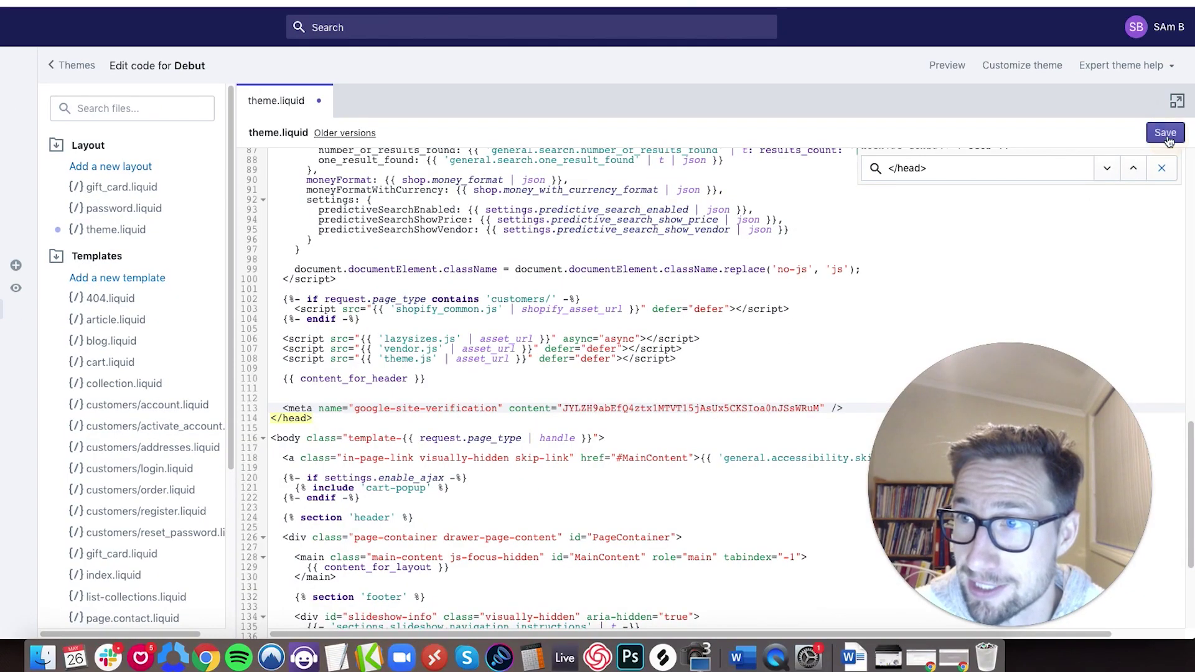
left_click(1166, 135)
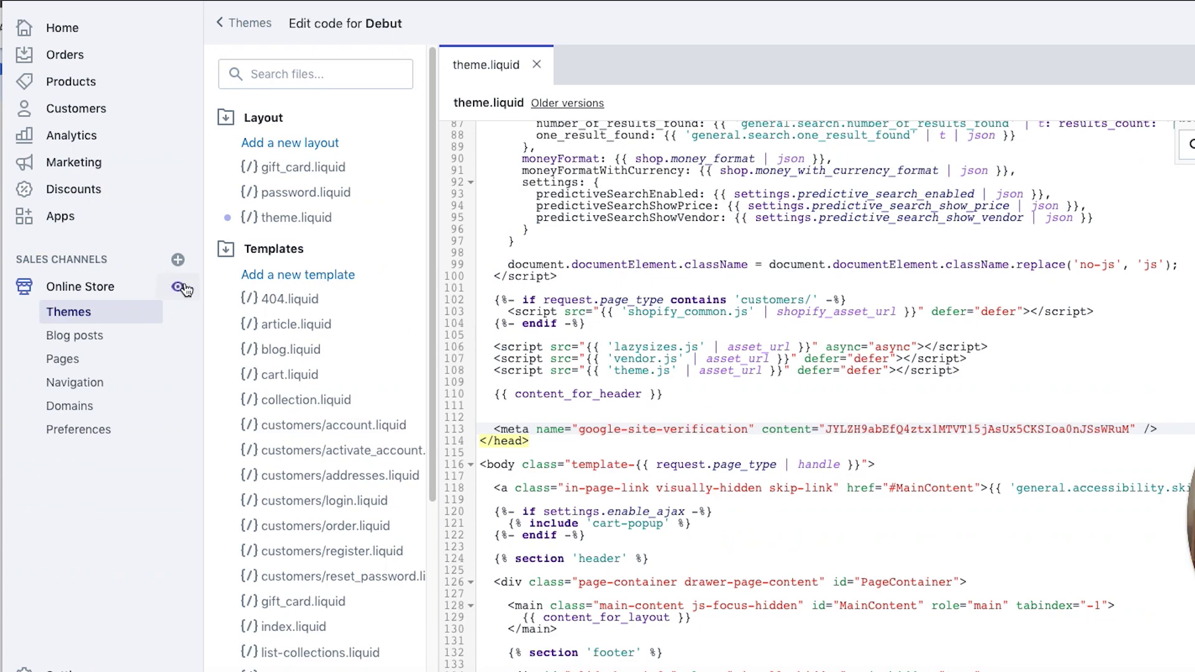
Open the live storefront's page source and find the verification meta tag before </head
left_click(178, 290)
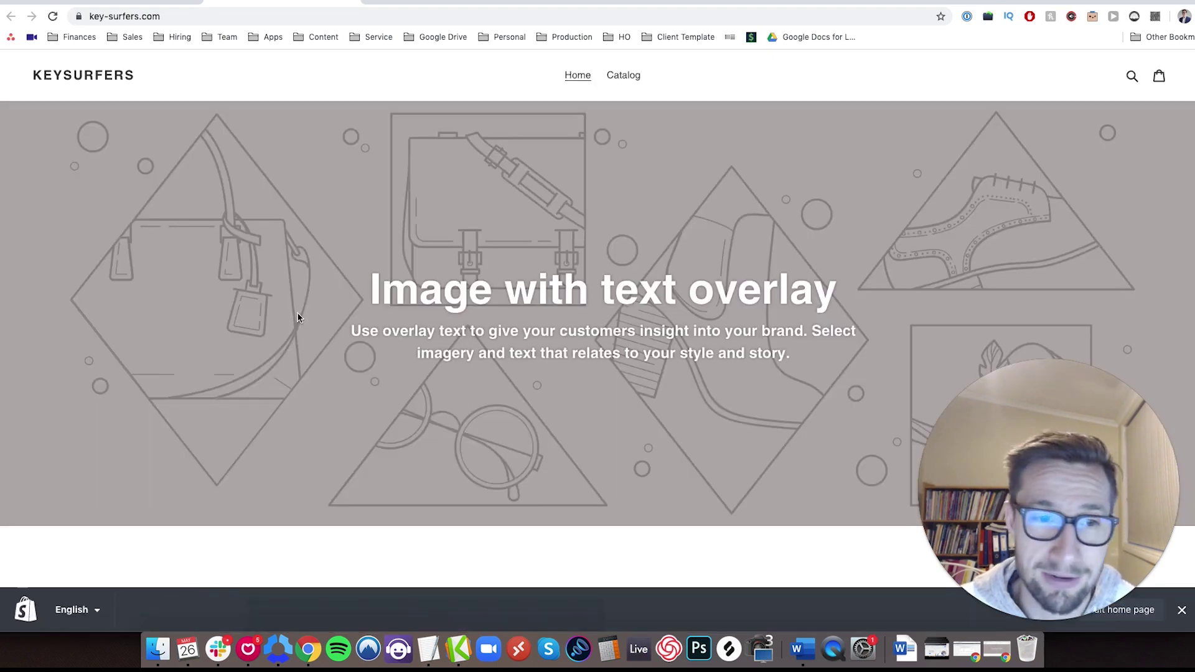
right_click(289, 543)
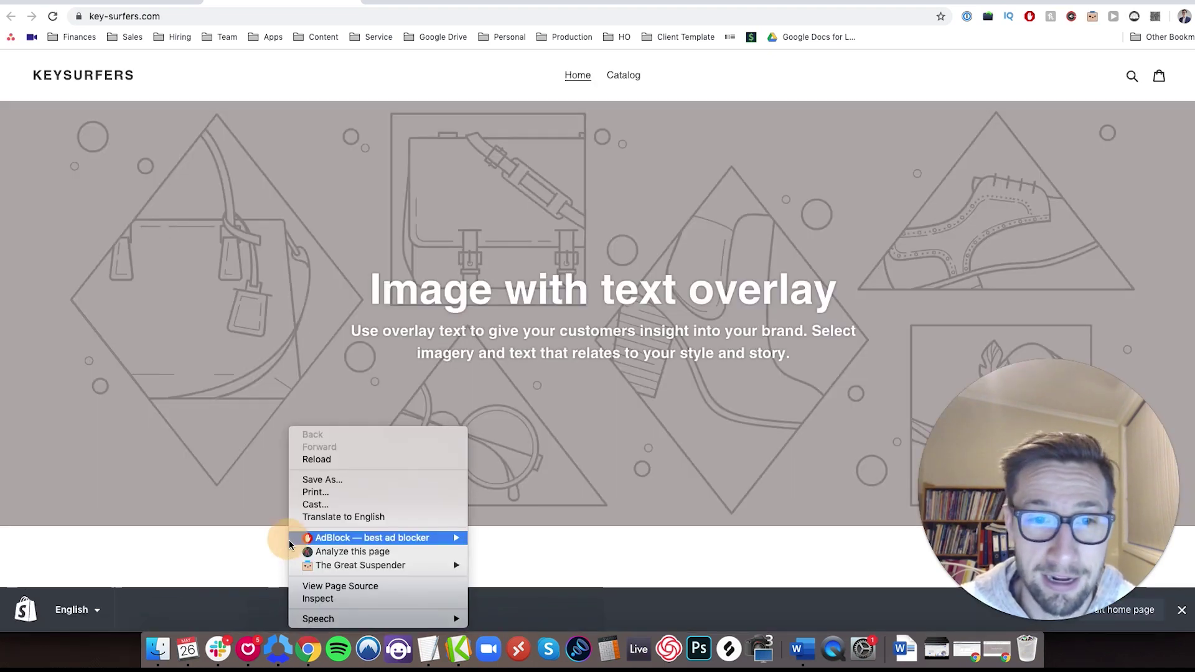
left_click(345, 587)
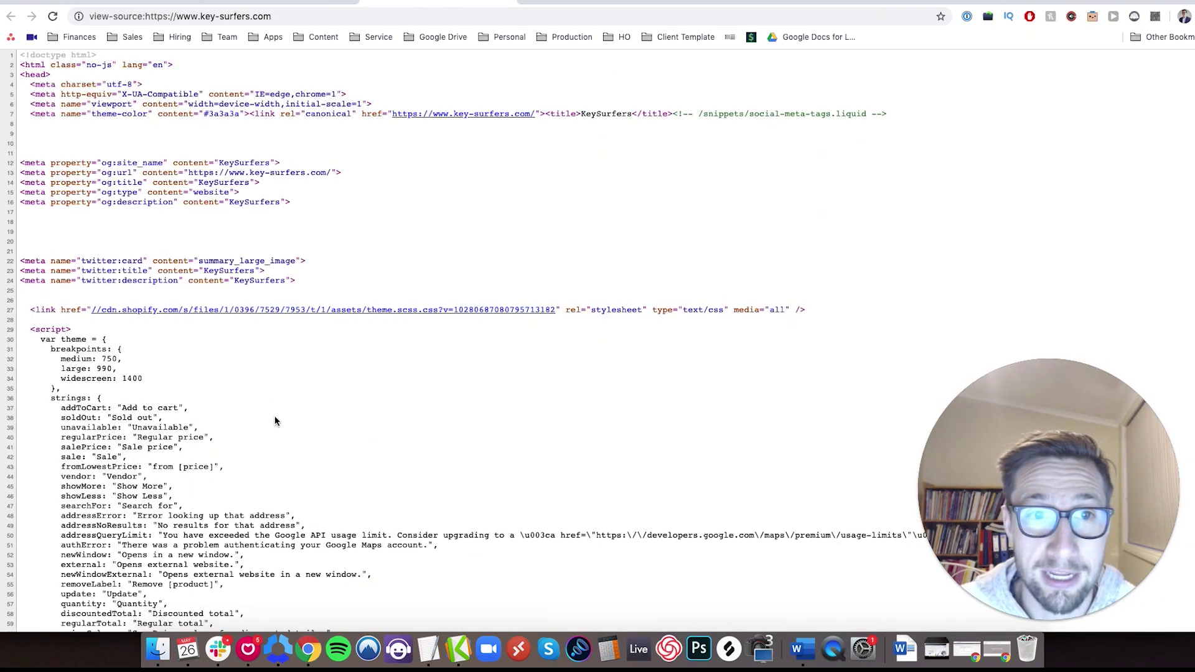
key("super+f")
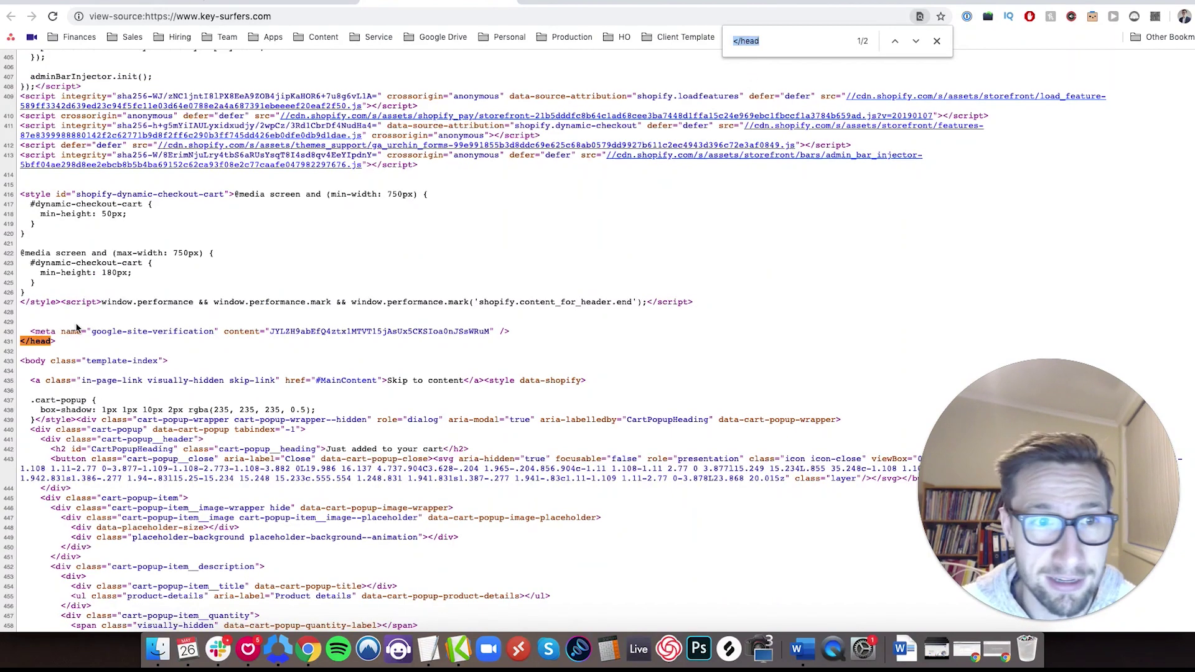
left_click_drag(30, 331, 526, 335)
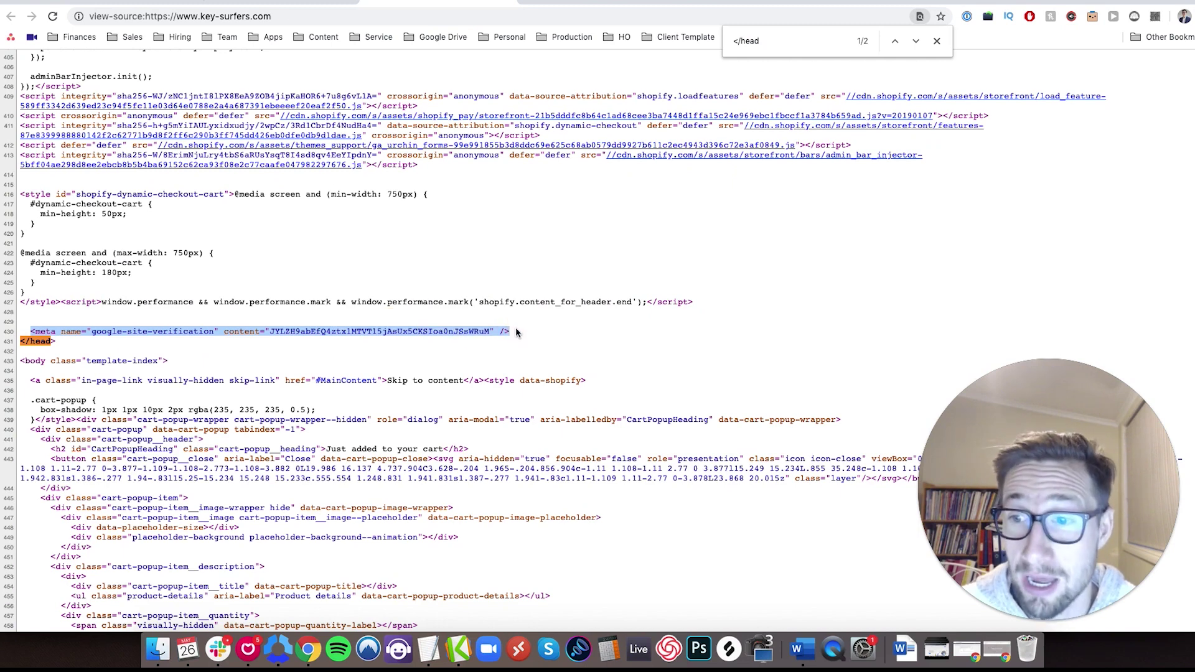
left_click_drag(517, 330, 5, 341)
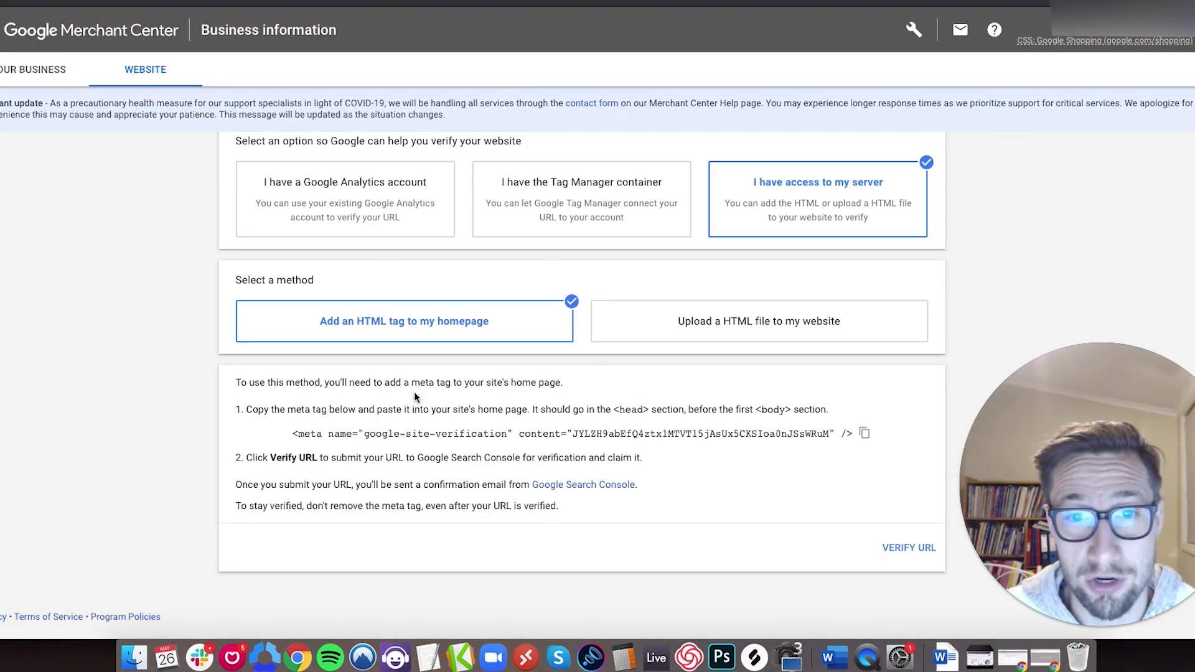
left_click(907, 551)
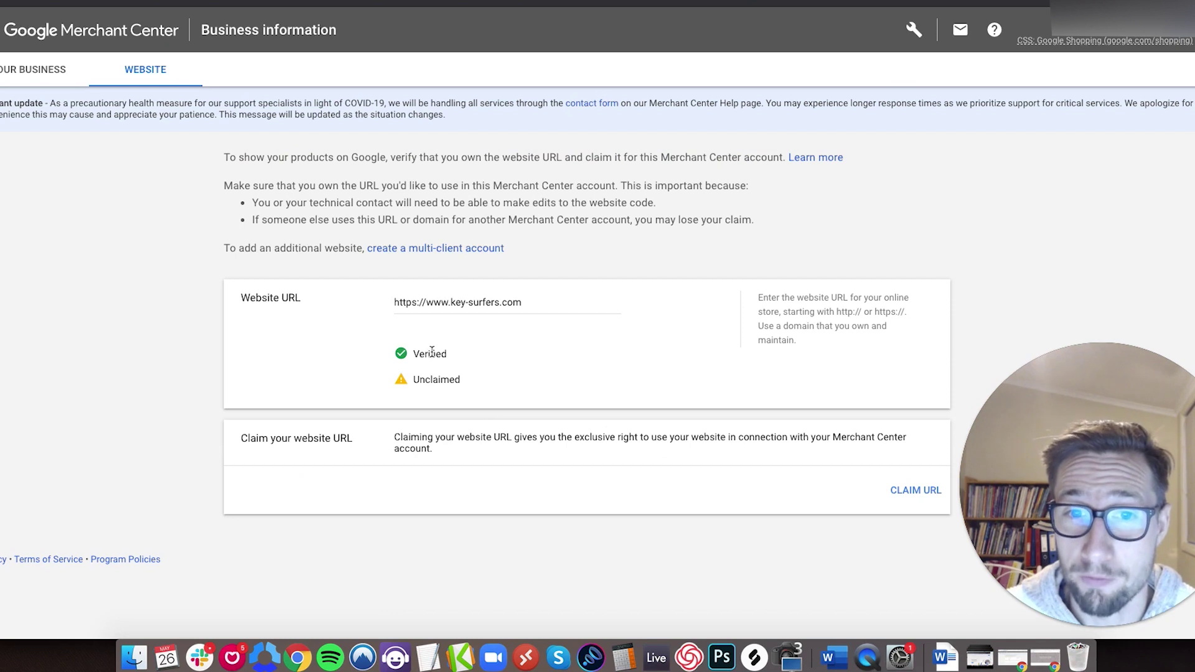
left_click_drag(415, 353, 450, 357)
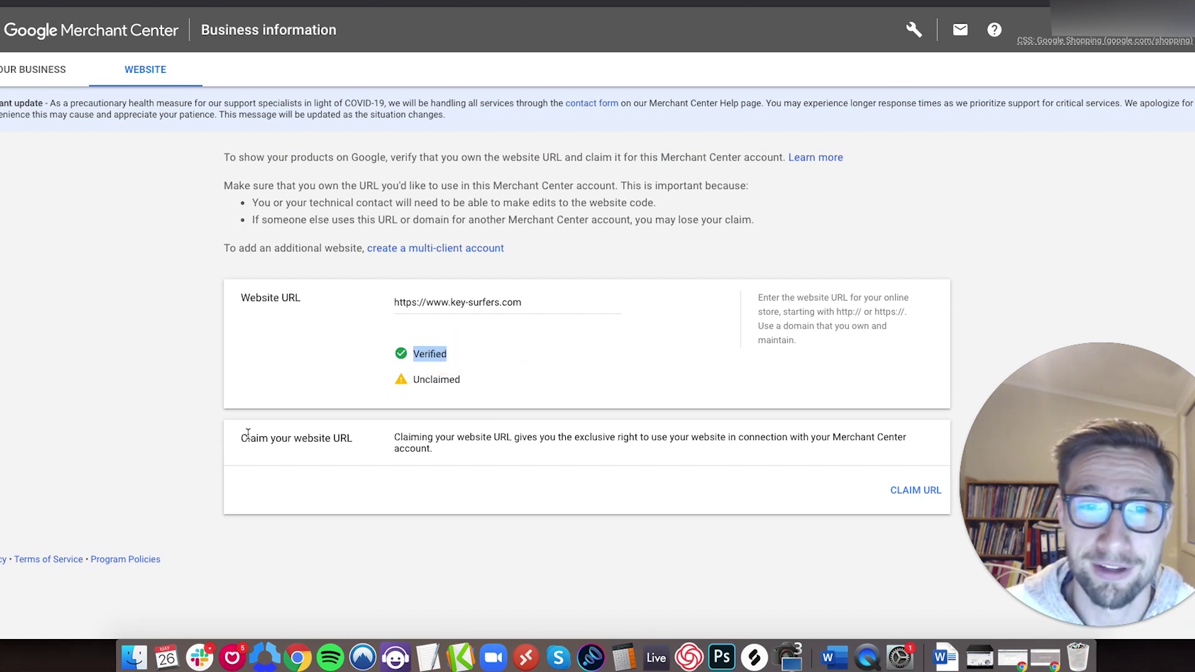
left_click_drag(242, 438, 577, 466)
left_click(660, 473)
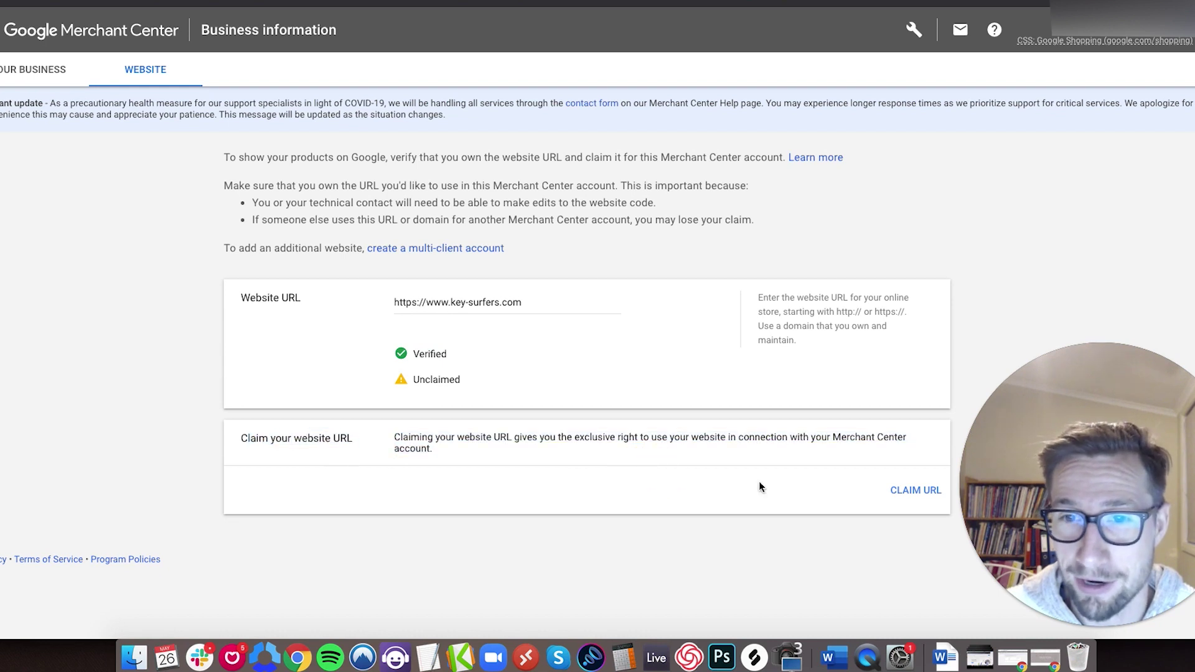
left_click(915, 490)
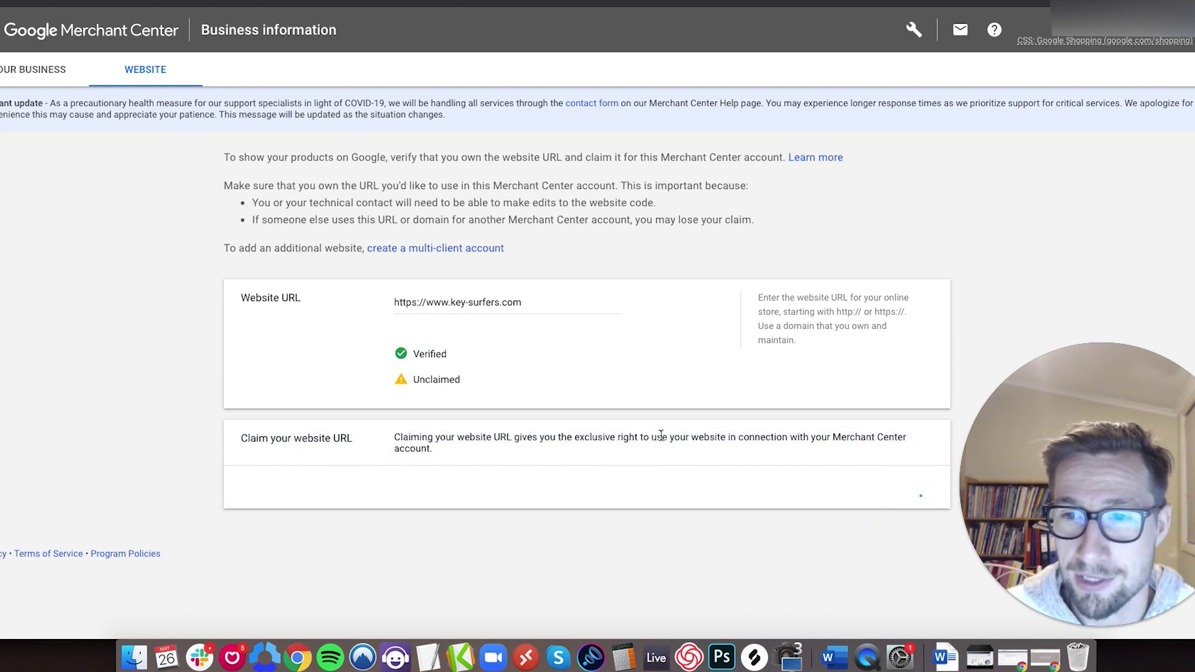